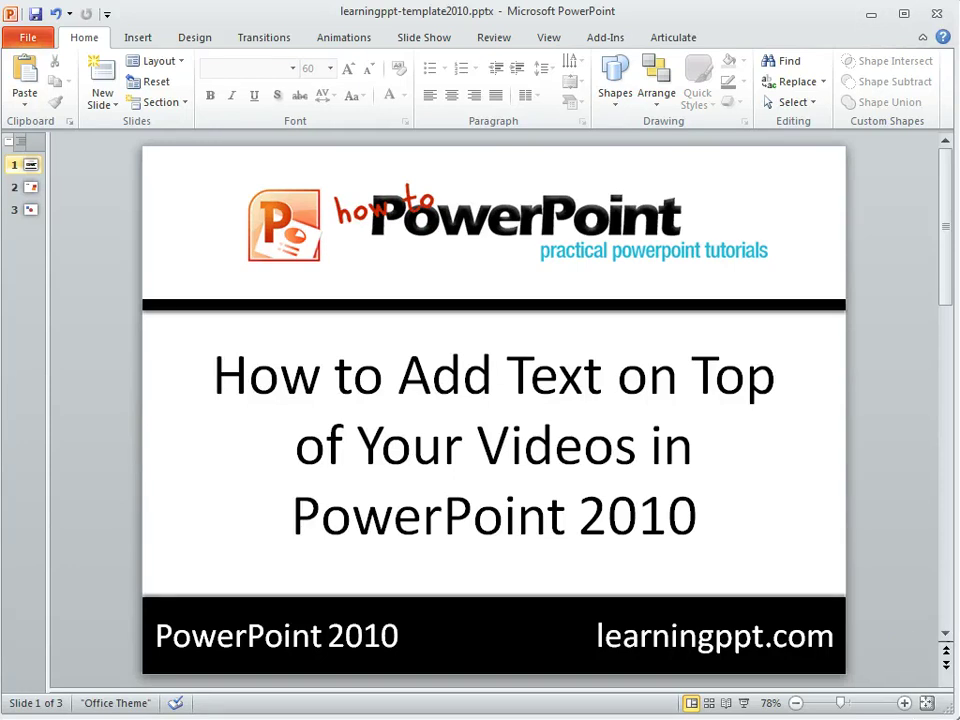
Preview the video on slide 4 through the running horses scene and pause it
mouse_move(760, 718)
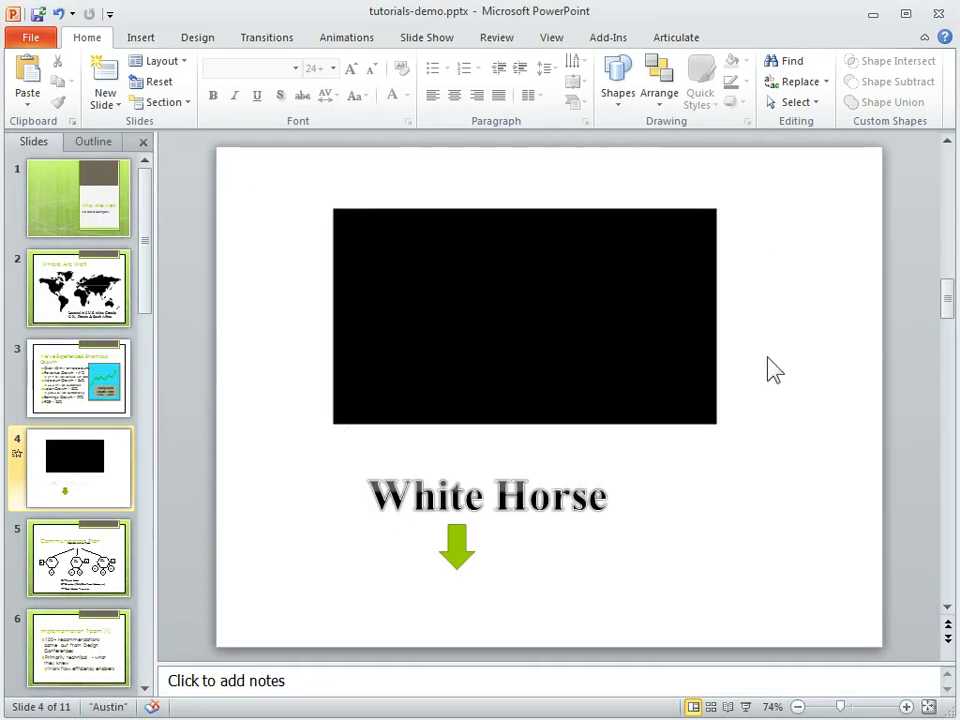
click(368, 447)
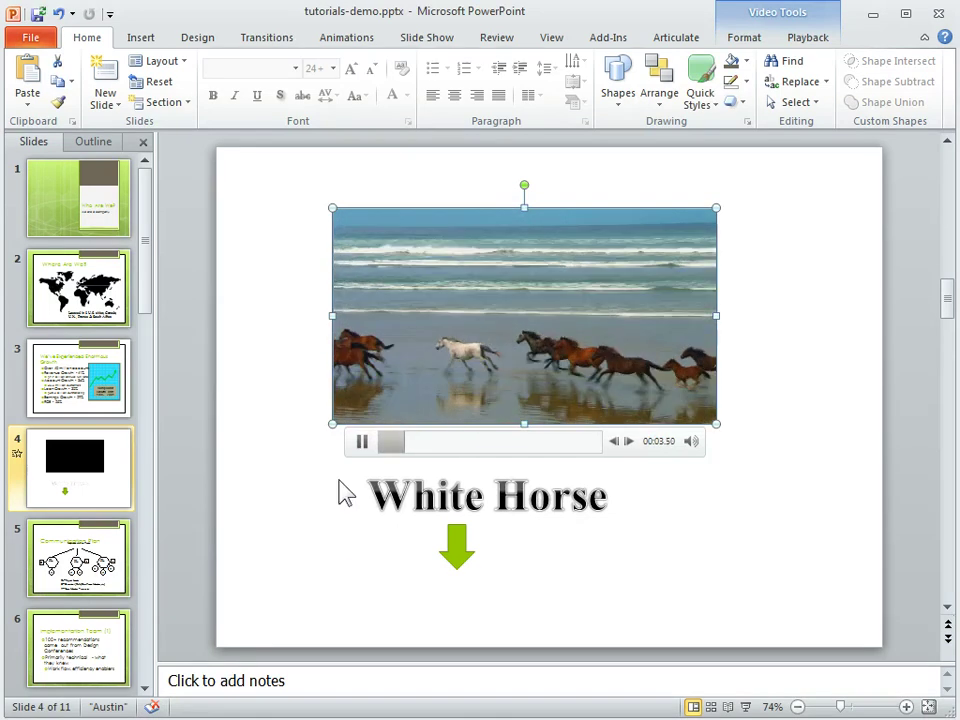
click(362, 446)
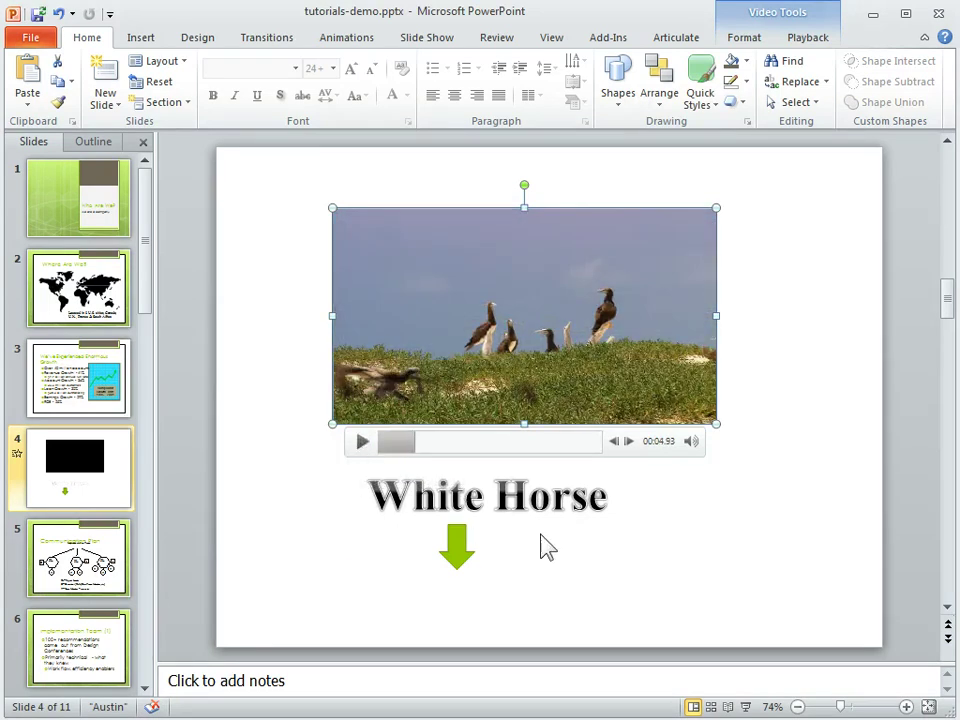
Move the grouped White Horse text and arrow from below the video onto its upper part
click(488, 515)
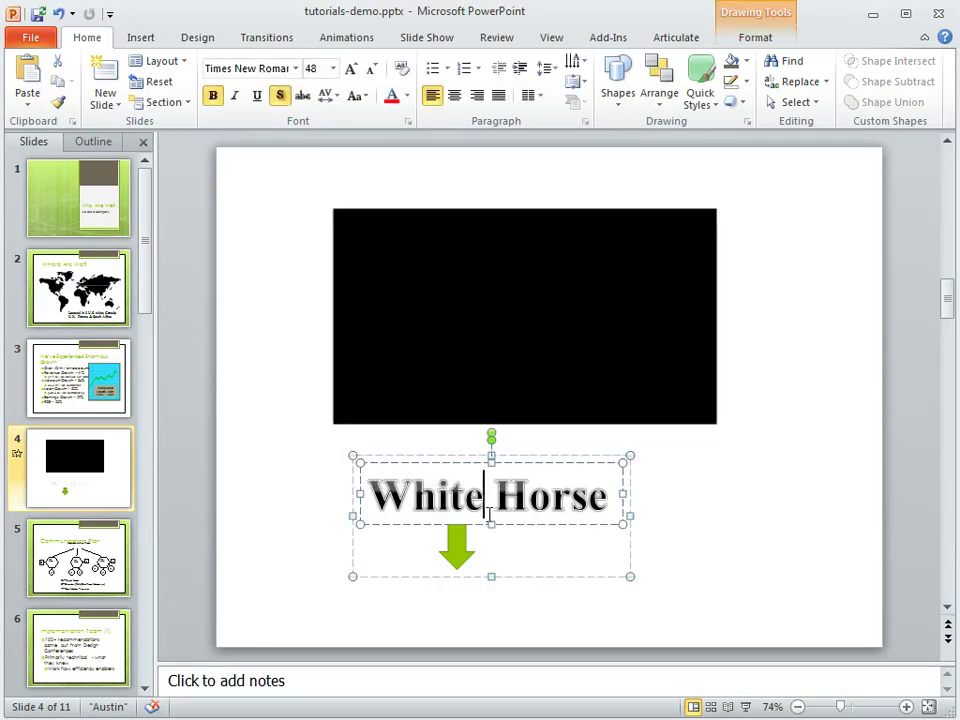
click(438, 457)
drag(438, 457, 434, 217)
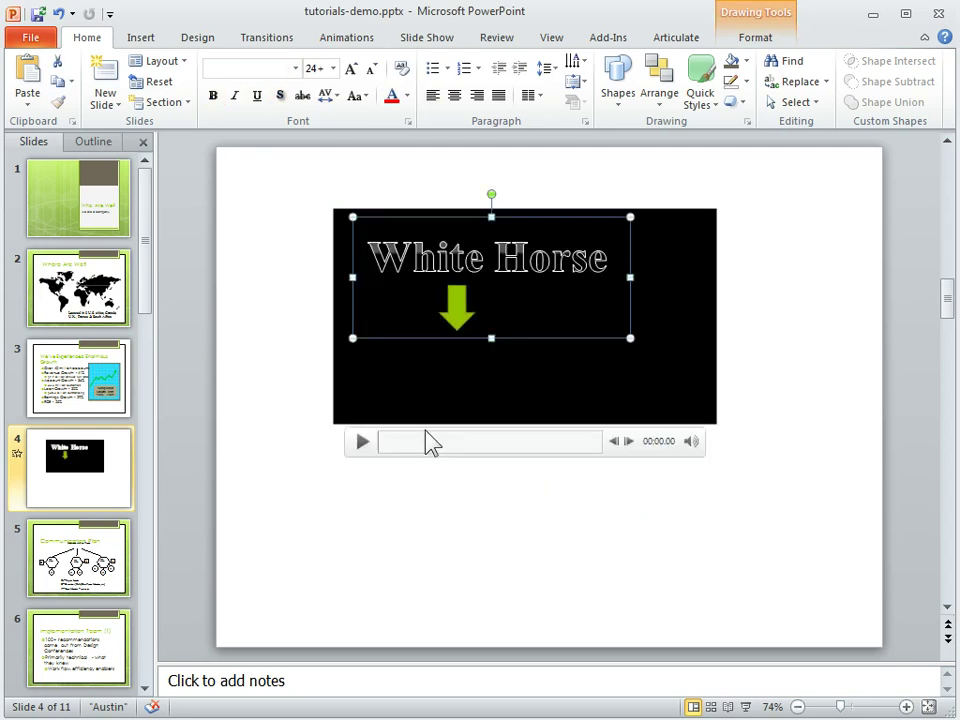
Play the video to check how the White Horse text and arrow overlay the horse scene, and pause it
mouse_move(362, 450)
click(362, 445)
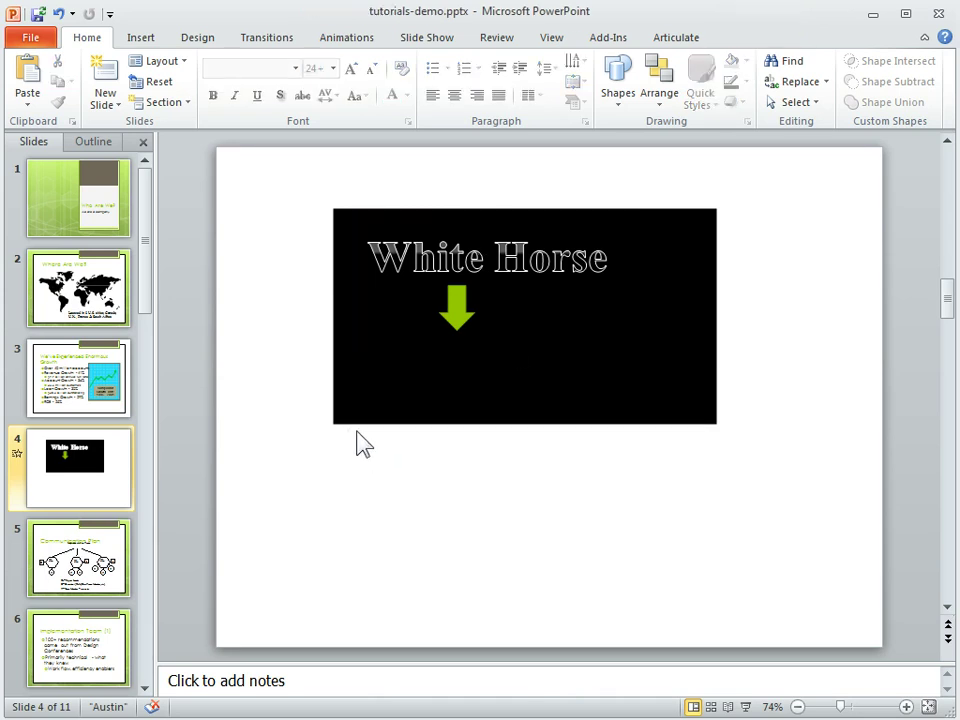
click(369, 418)
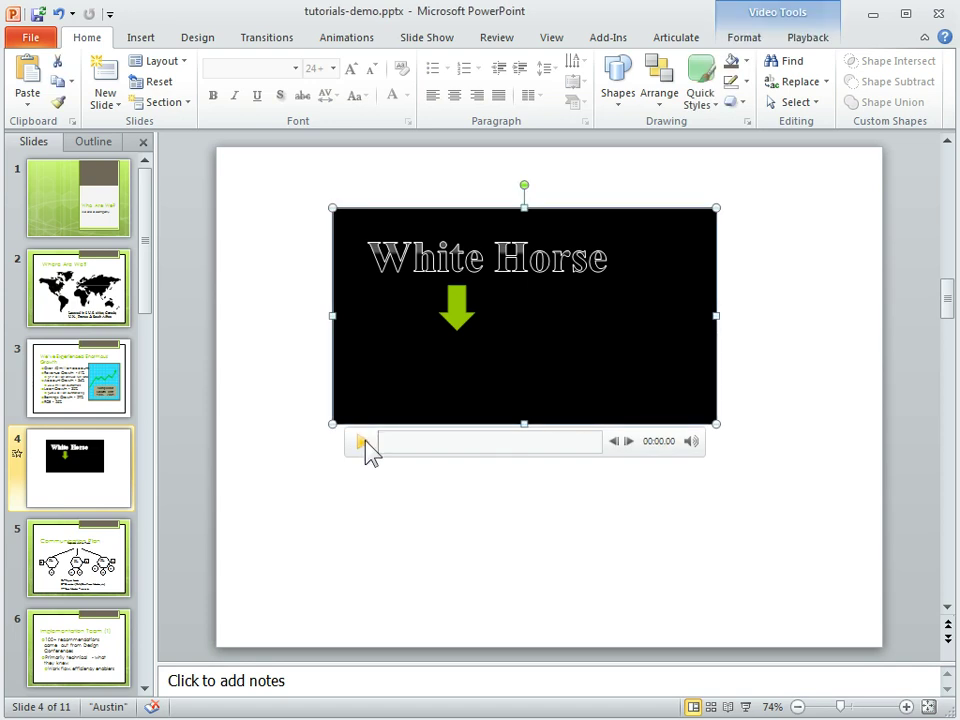
click(364, 440)
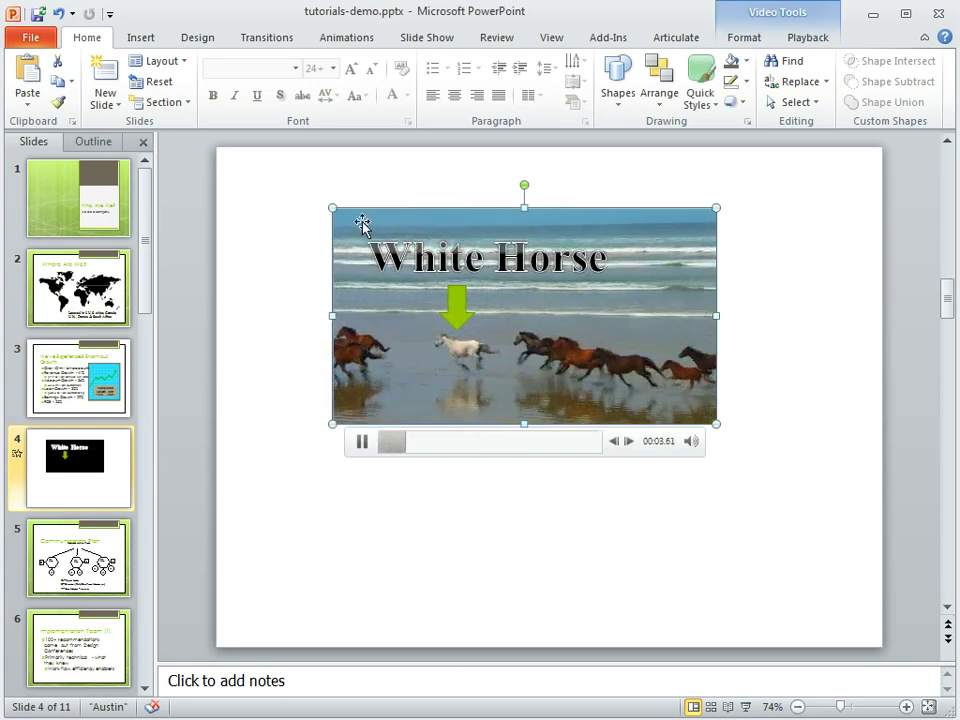
click(363, 441)
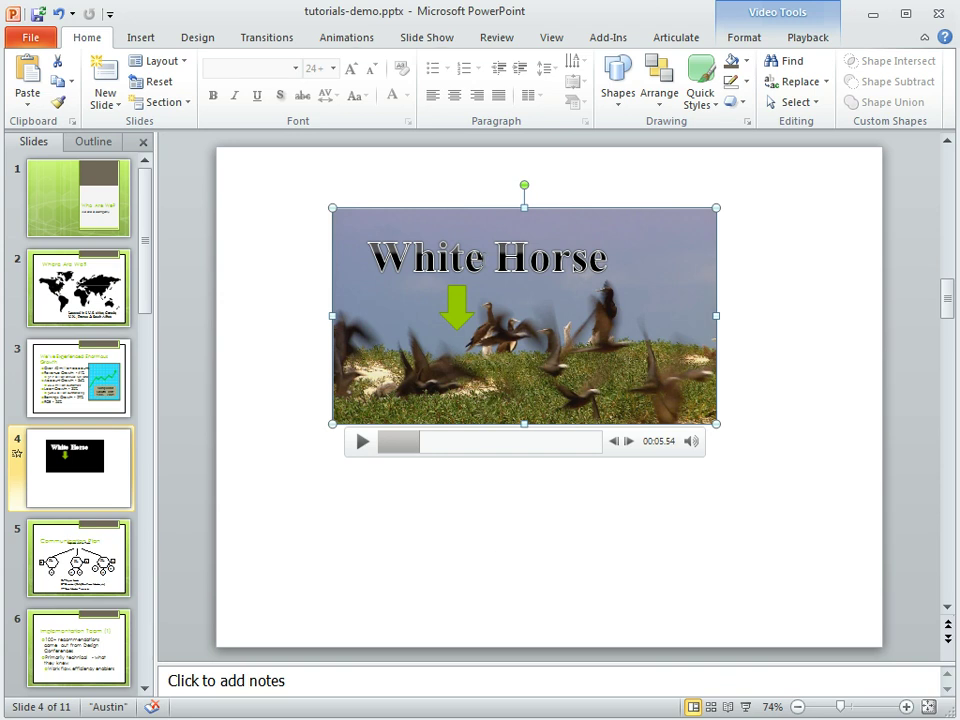
Remove all existing animations from the White Horse group and from the video
key(Delete)
click(484, 255)
click(457, 217)
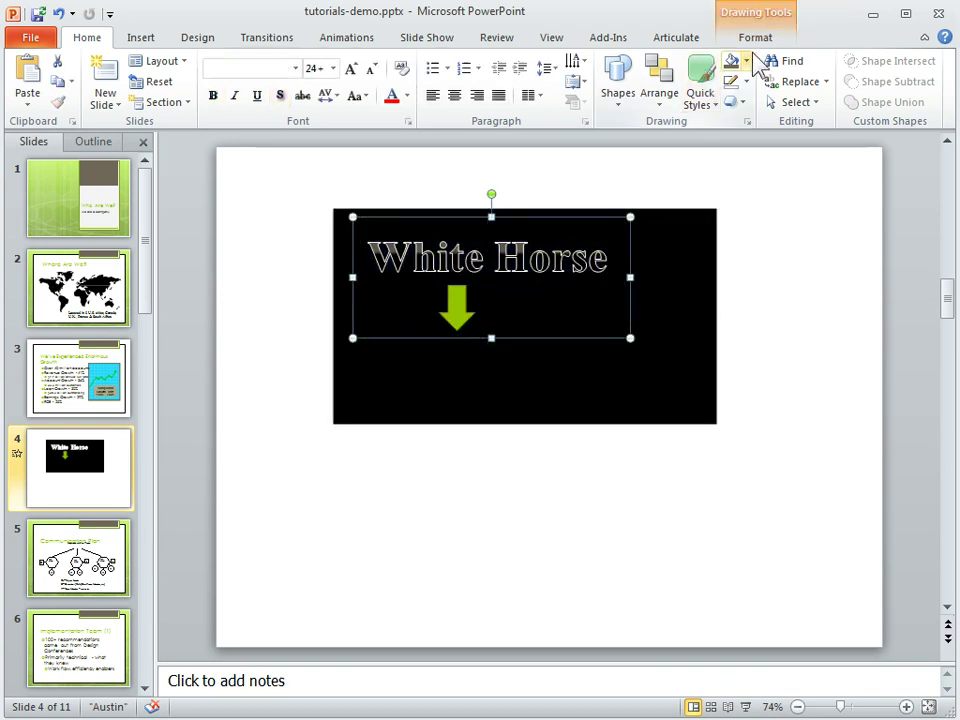
click(346, 35)
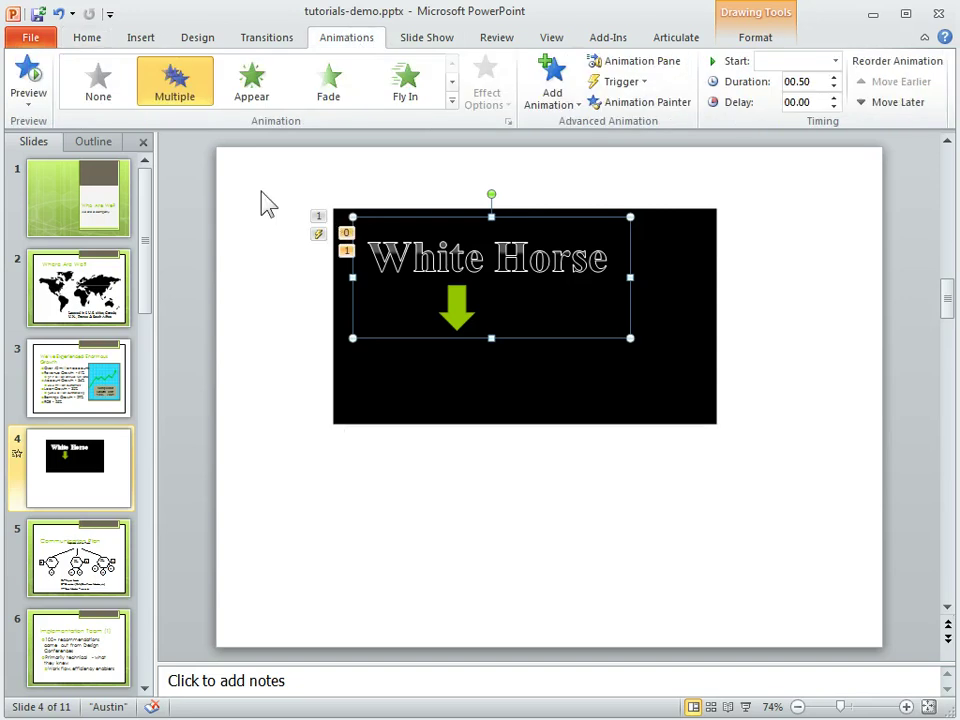
click(108, 90)
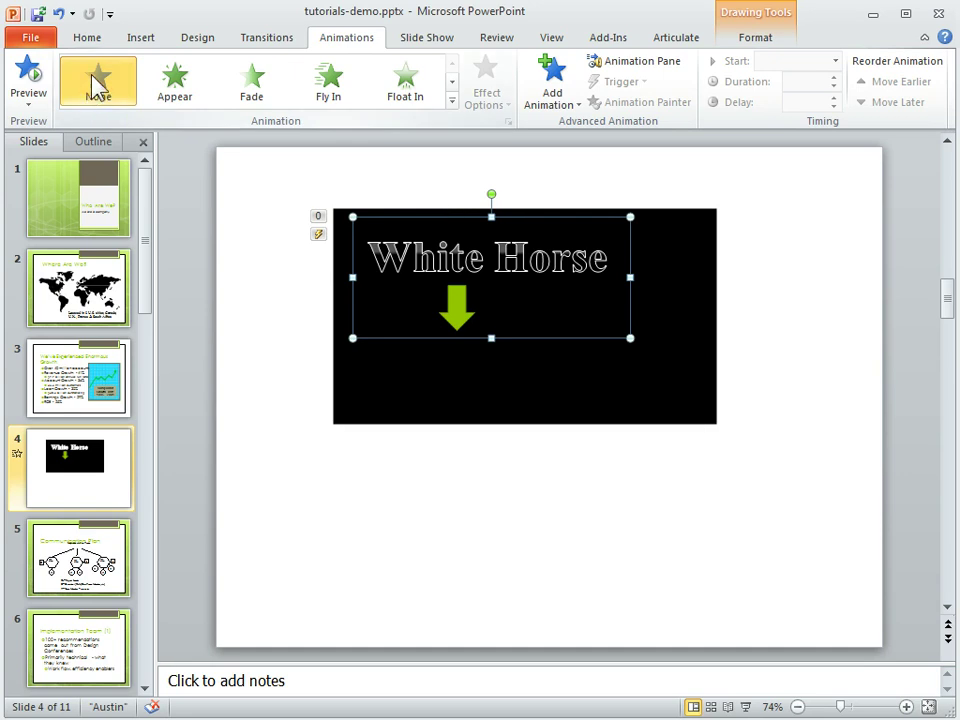
click(716, 414)
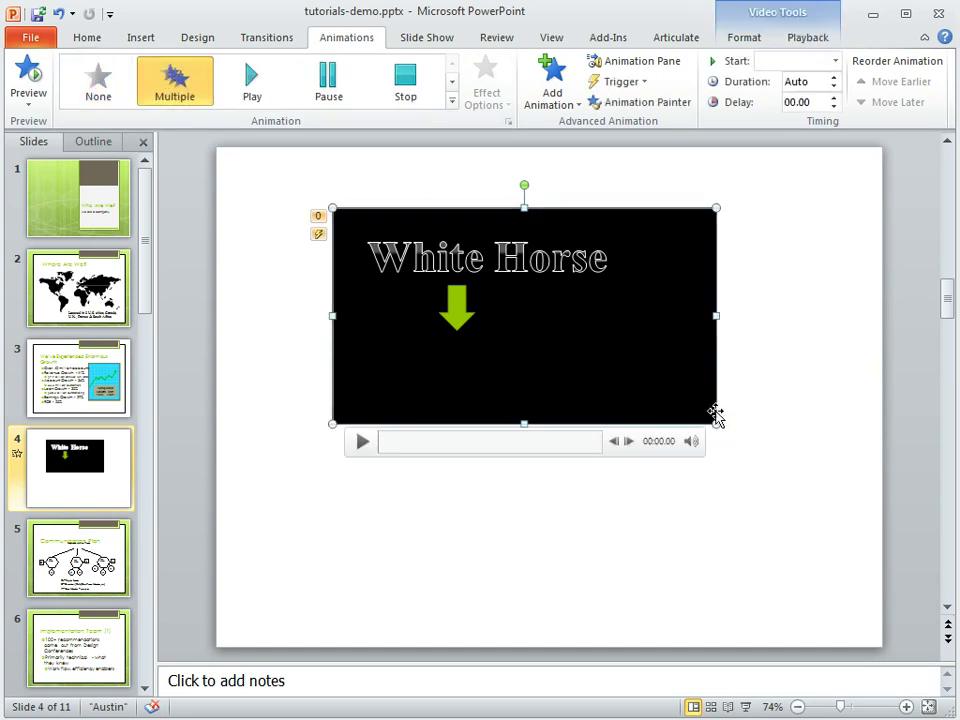
click(98, 86)
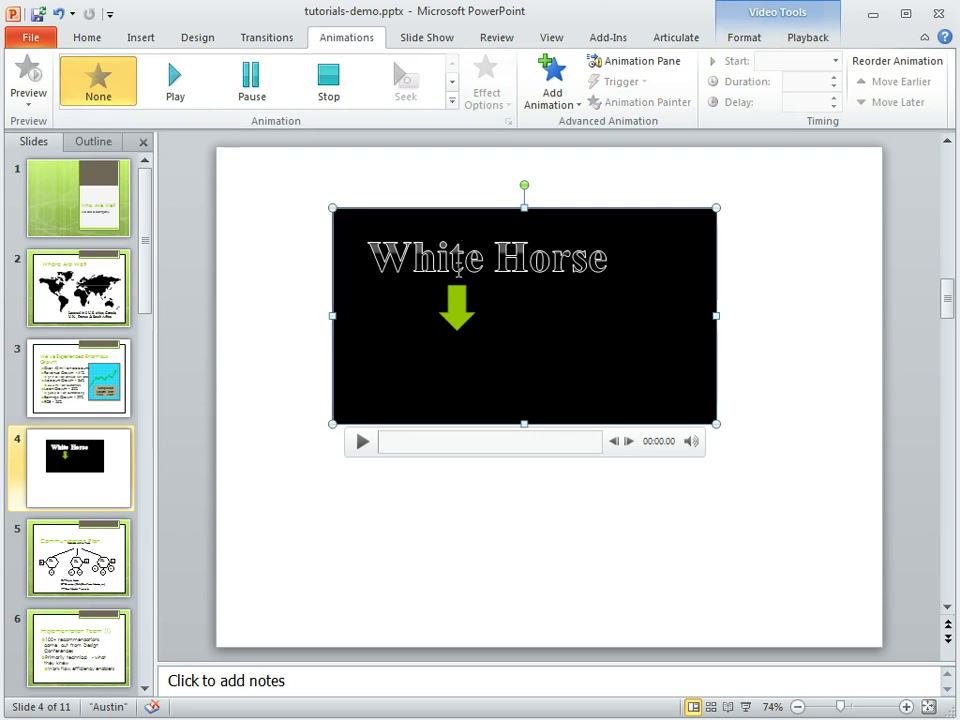
Apply a Fly In entrance animation to the White Horse group with the direction From Top
click(462, 262)
click(443, 221)
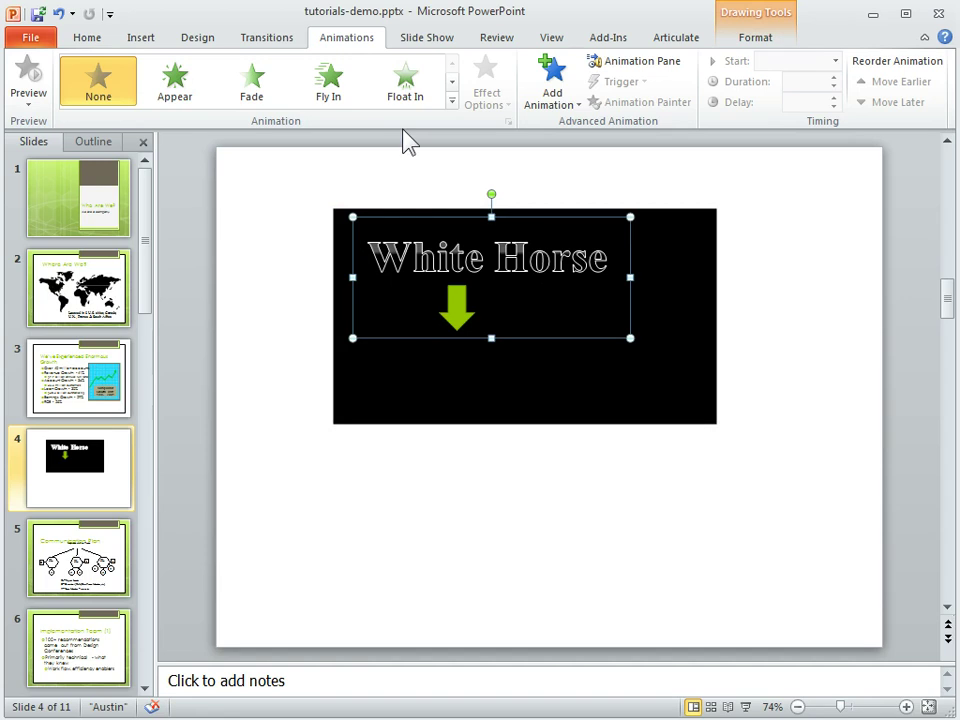
click(328, 90)
click(505, 105)
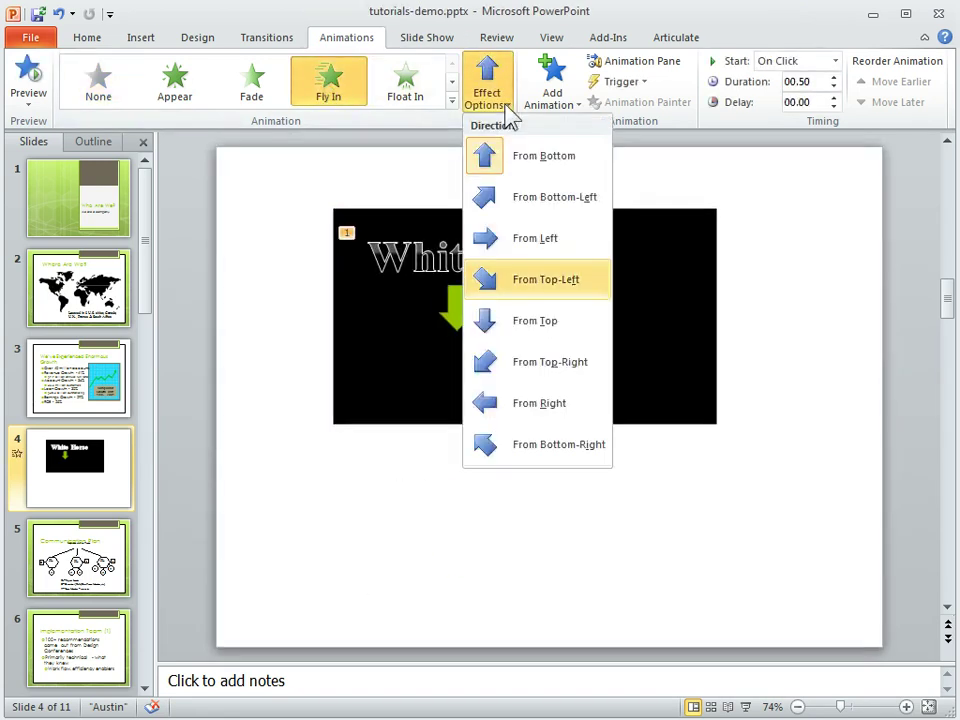
click(503, 325)
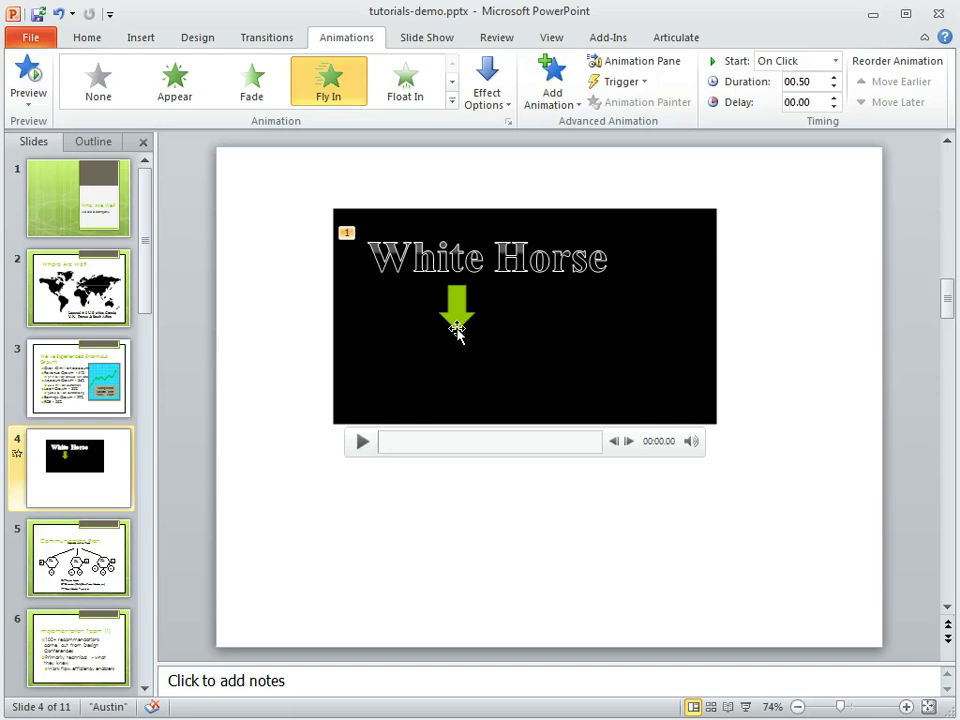
Add a Fly Out exit animation to the White Horse group with the direction To Top
click(552, 82)
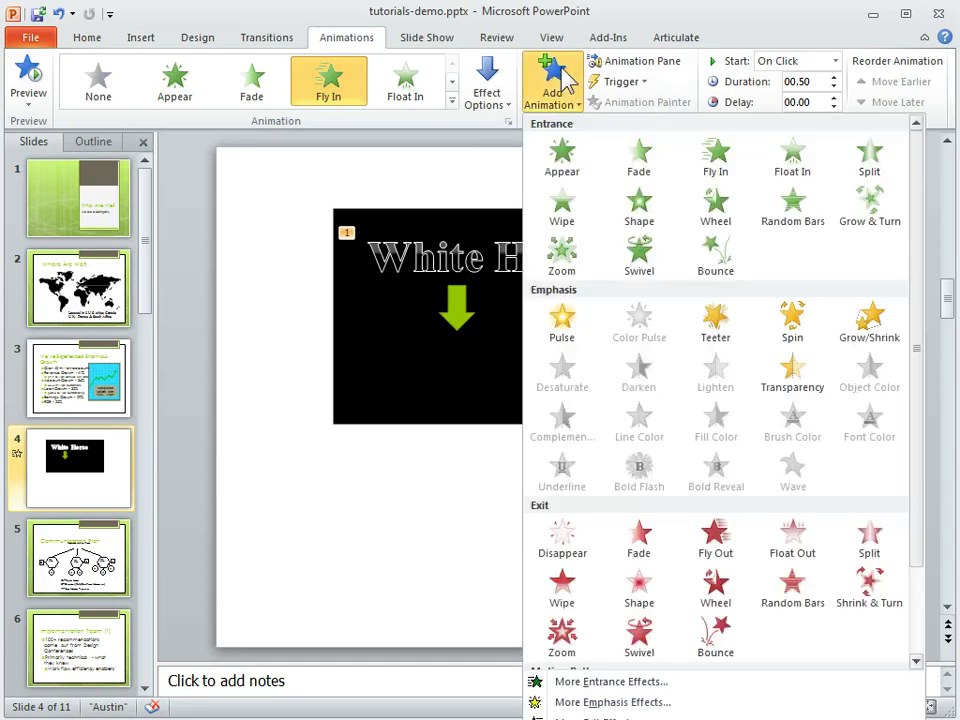
click(716, 545)
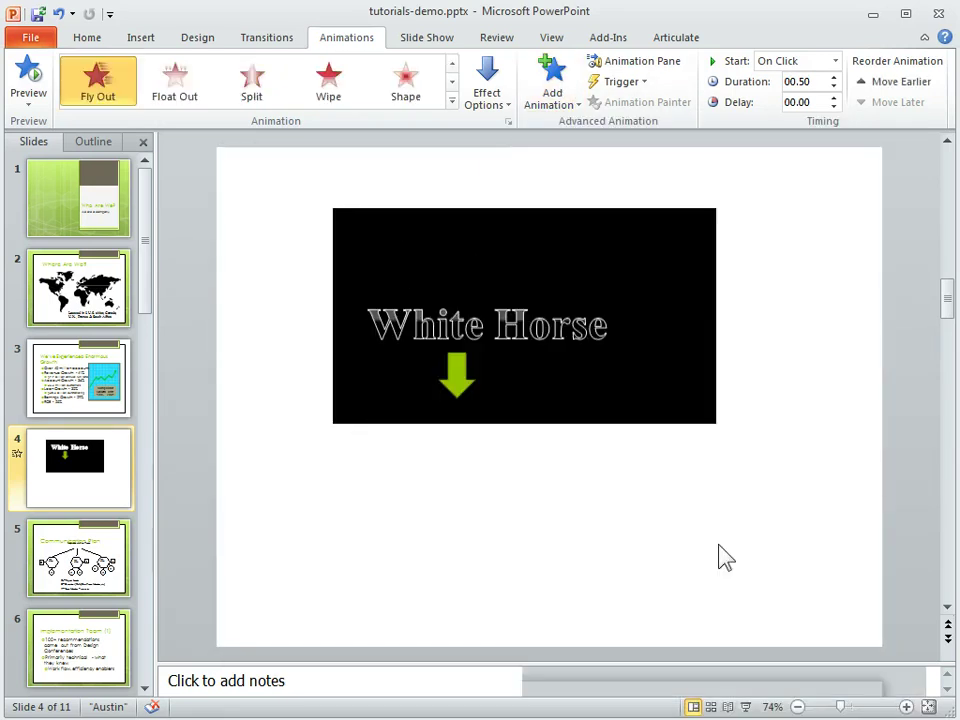
click(507, 110)
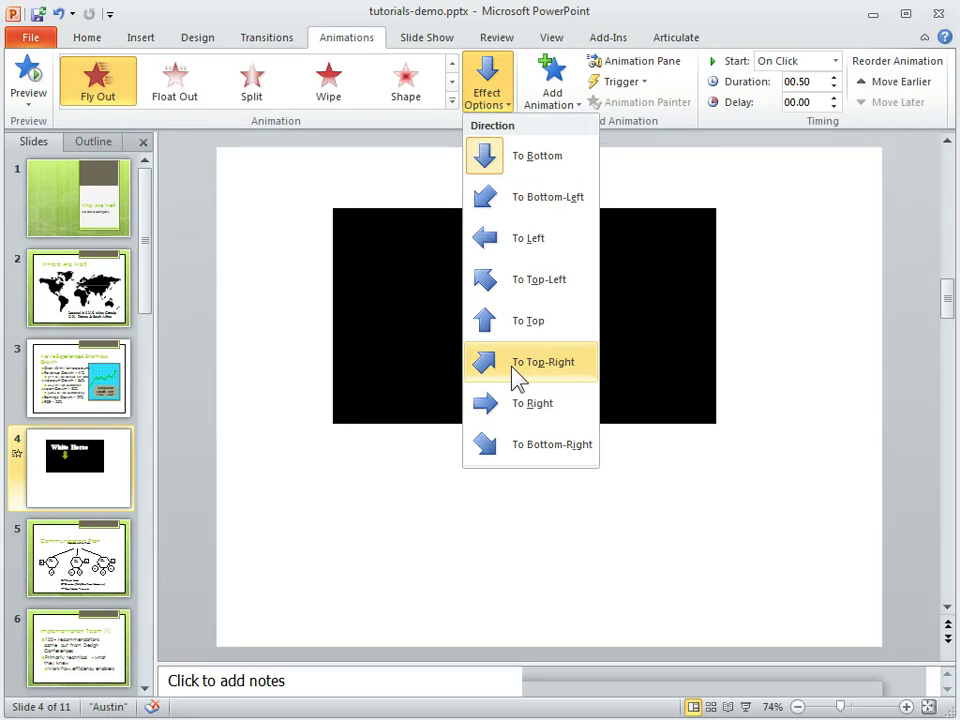
click(503, 322)
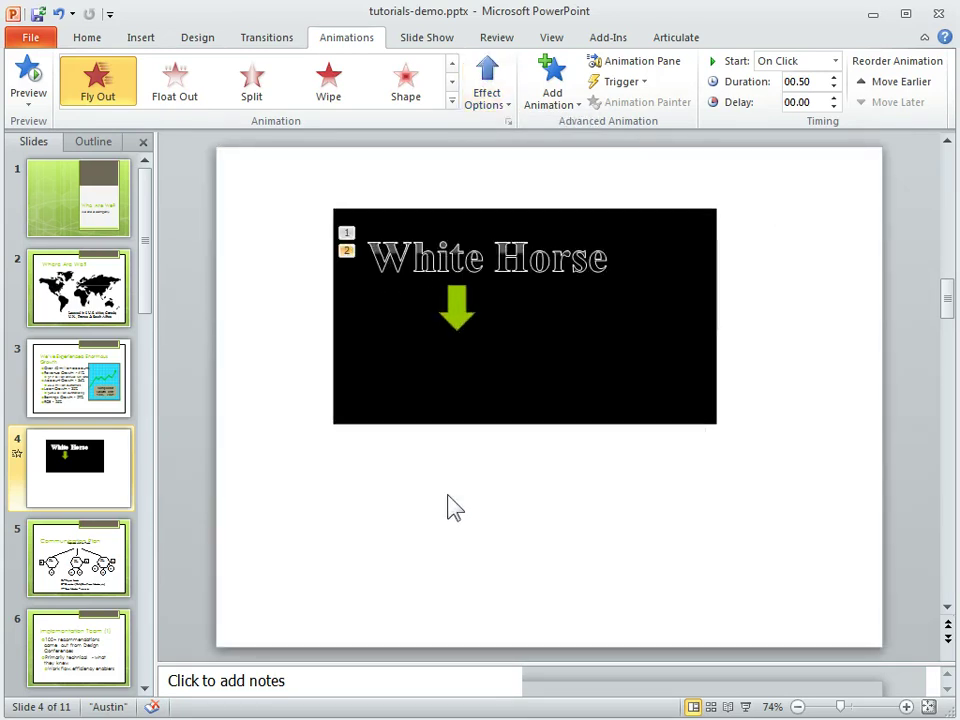
click(400, 507)
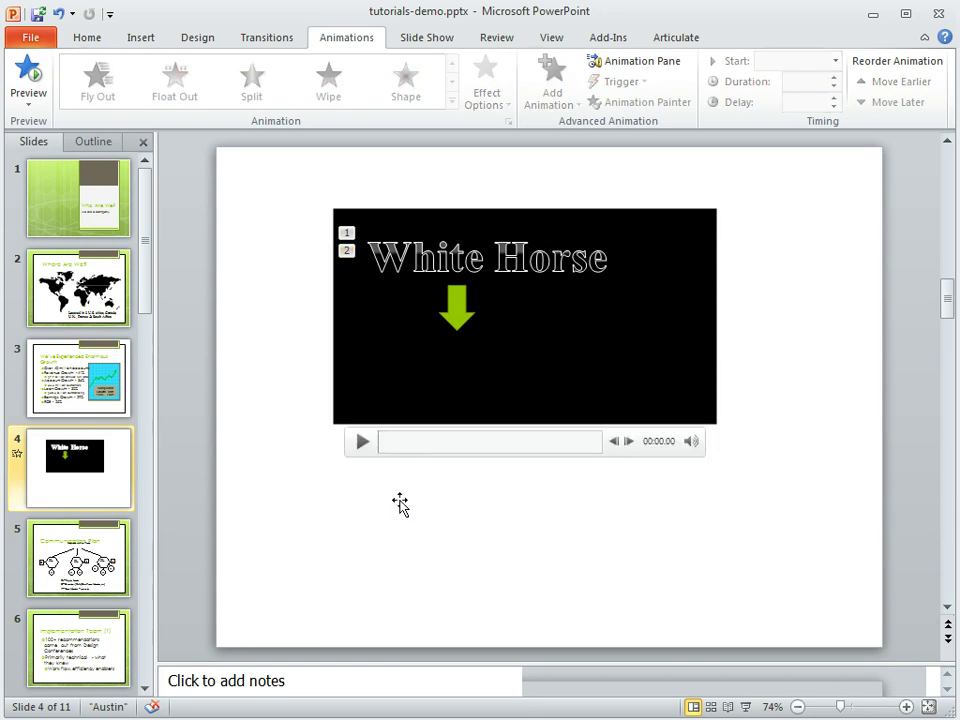
Set the video to start automatically and add a bookmark at 00:00.50, where the horses are running
click(364, 443)
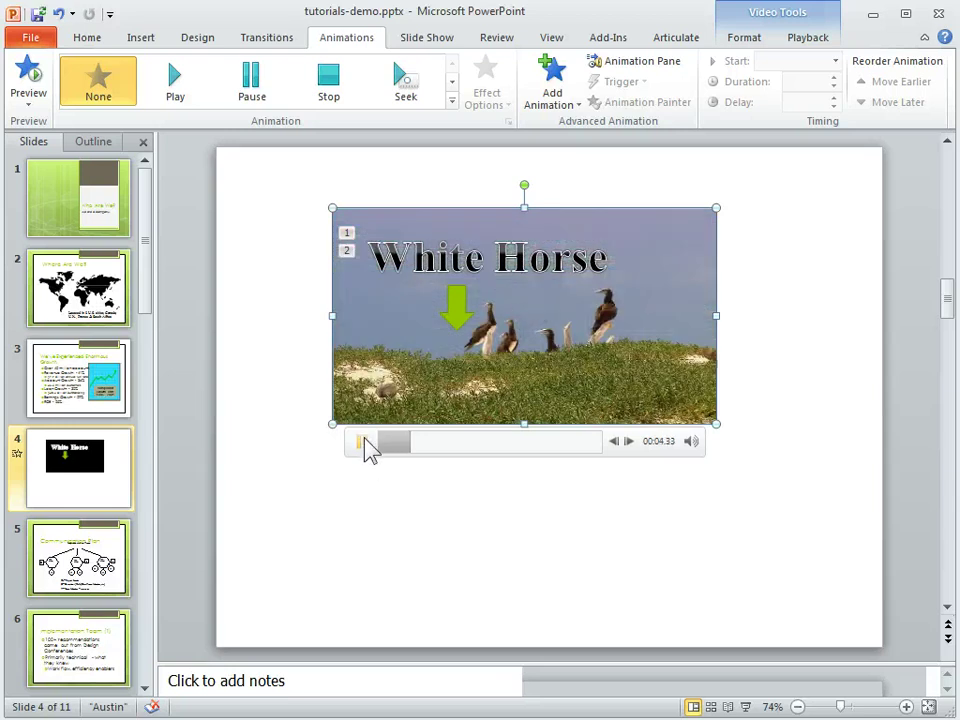
click(363, 442)
drag(398, 452, 383, 454)
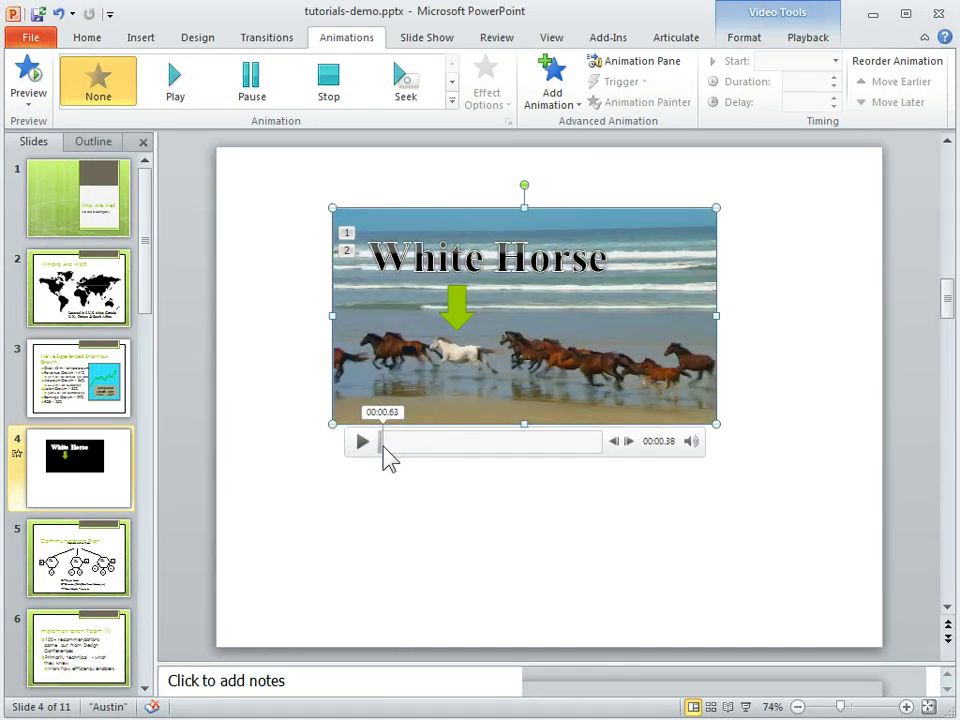
click(386, 453)
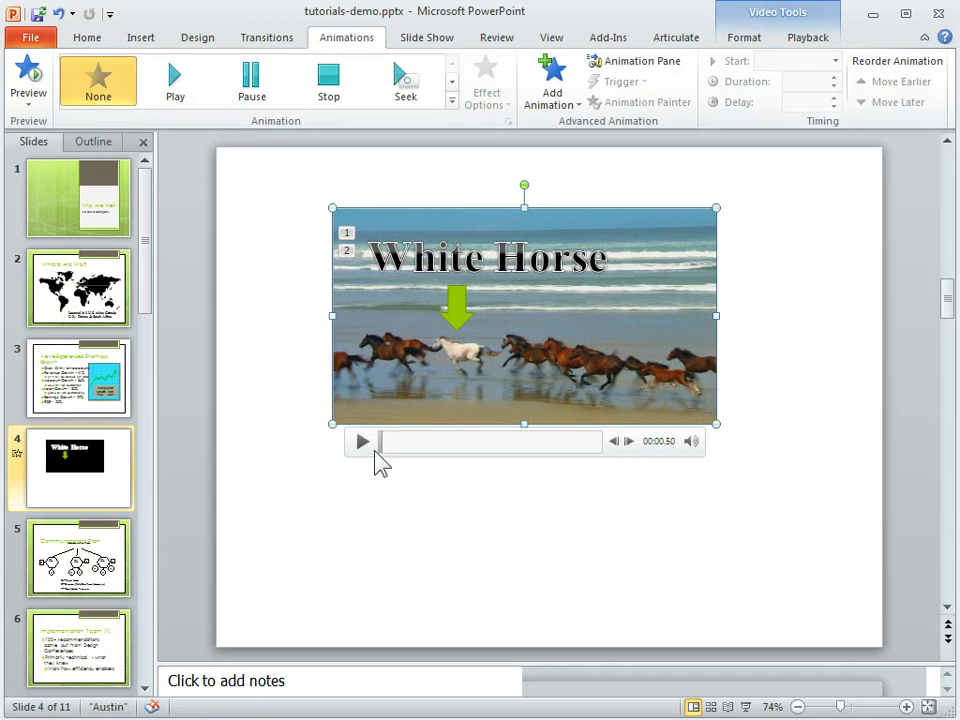
click(805, 40)
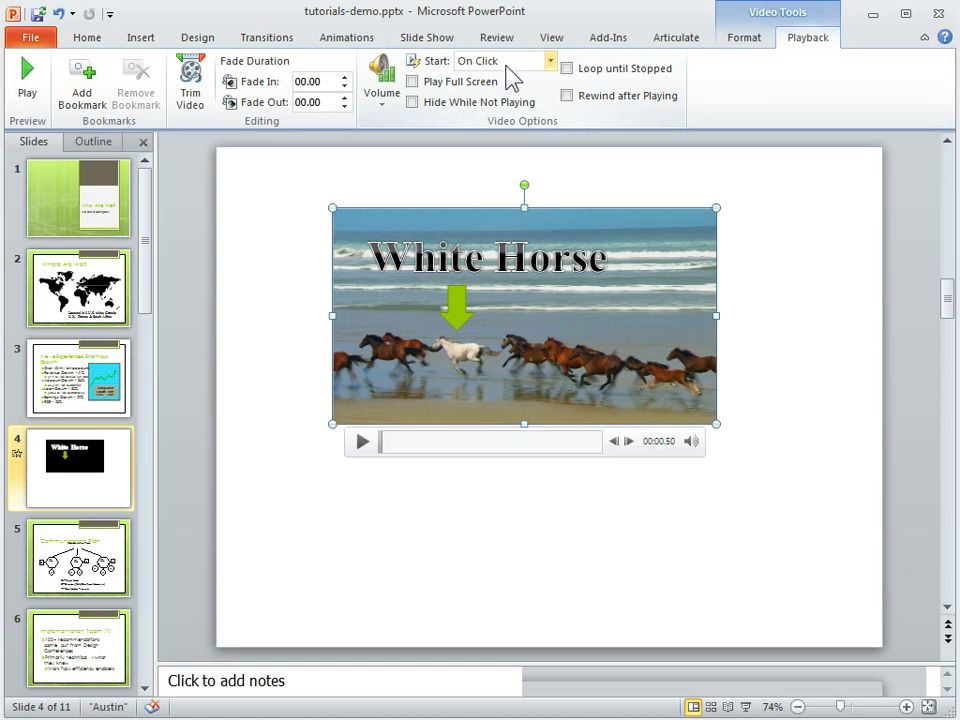
click(550, 61)
click(495, 81)
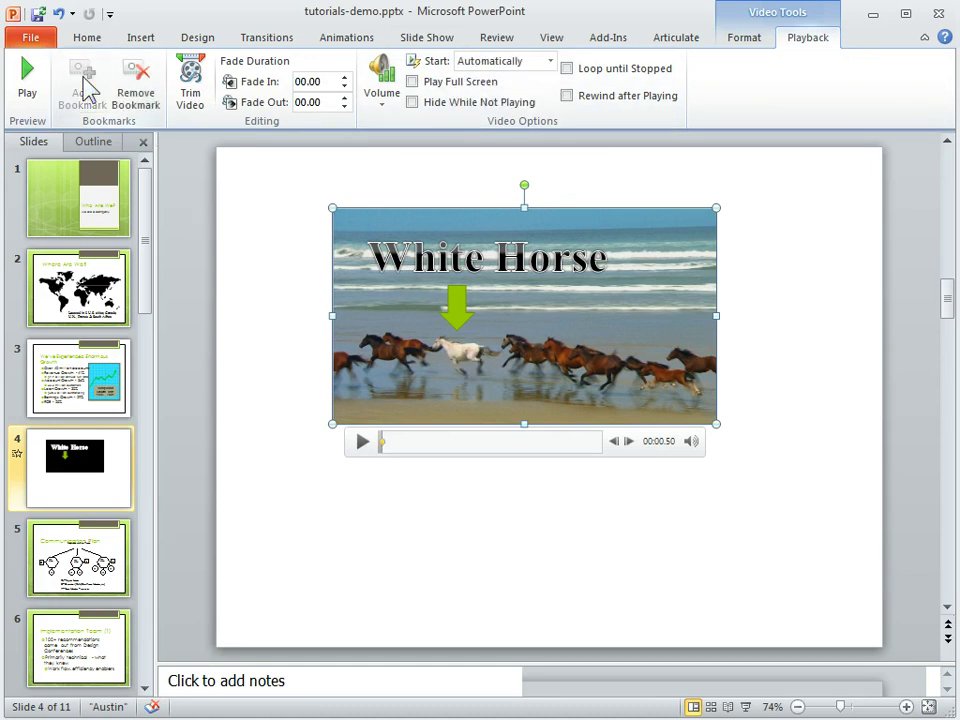
Play the video to about 00:03.54, near the end of the horse scene, and add a second bookmark there
click(365, 443)
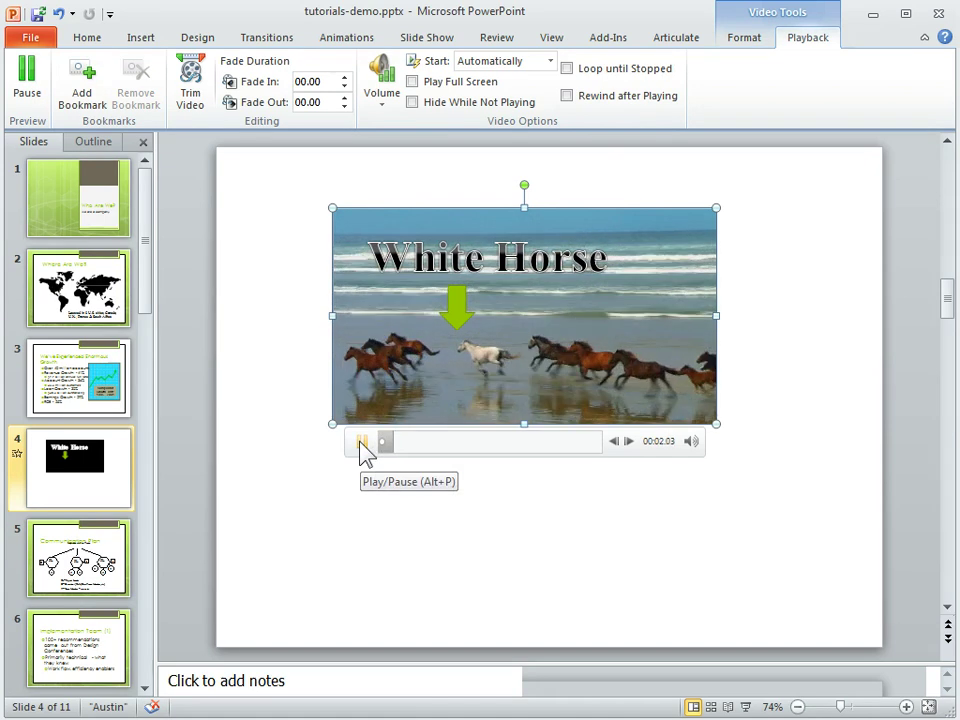
click(362, 444)
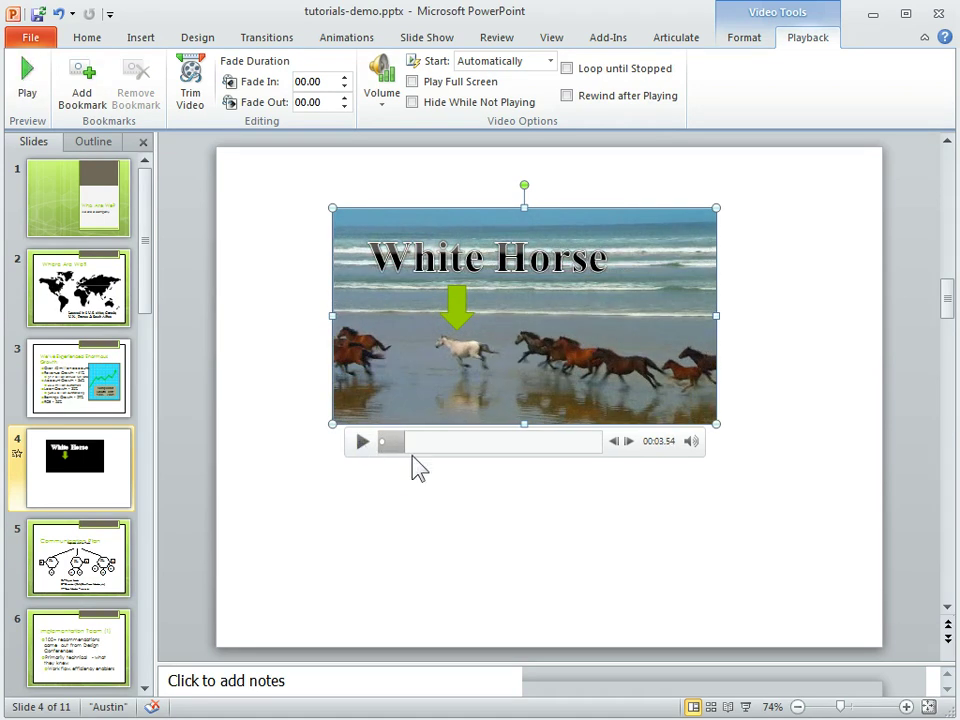
click(95, 95)
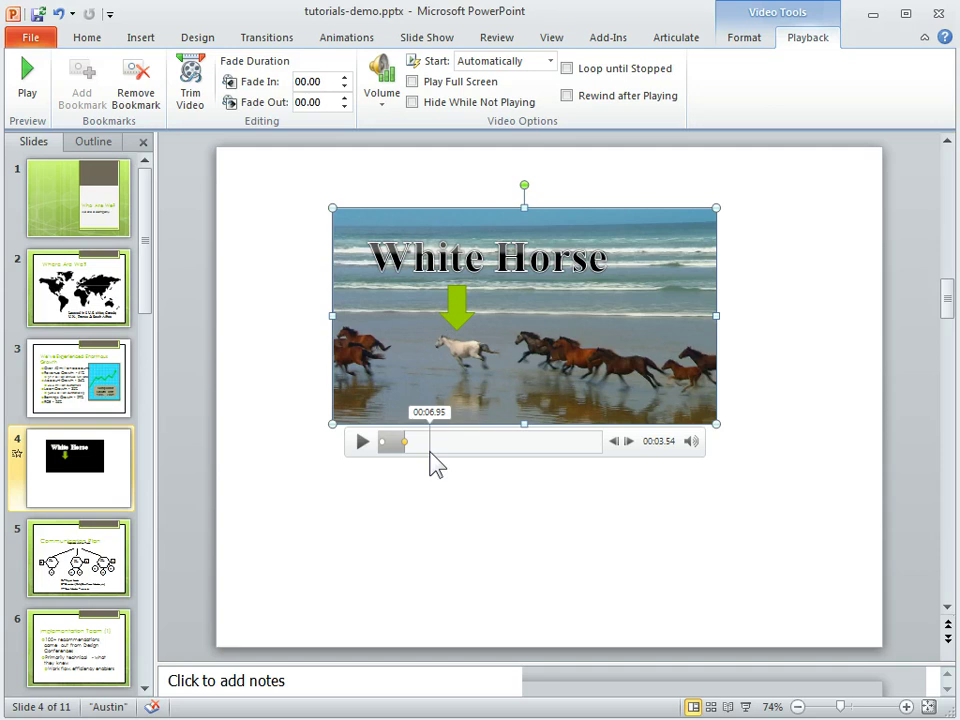
click(437, 512)
Set the White Horse group's Fly In entrance animation to trigger on Bookmark 1 of Wildlife.wmv
click(413, 250)
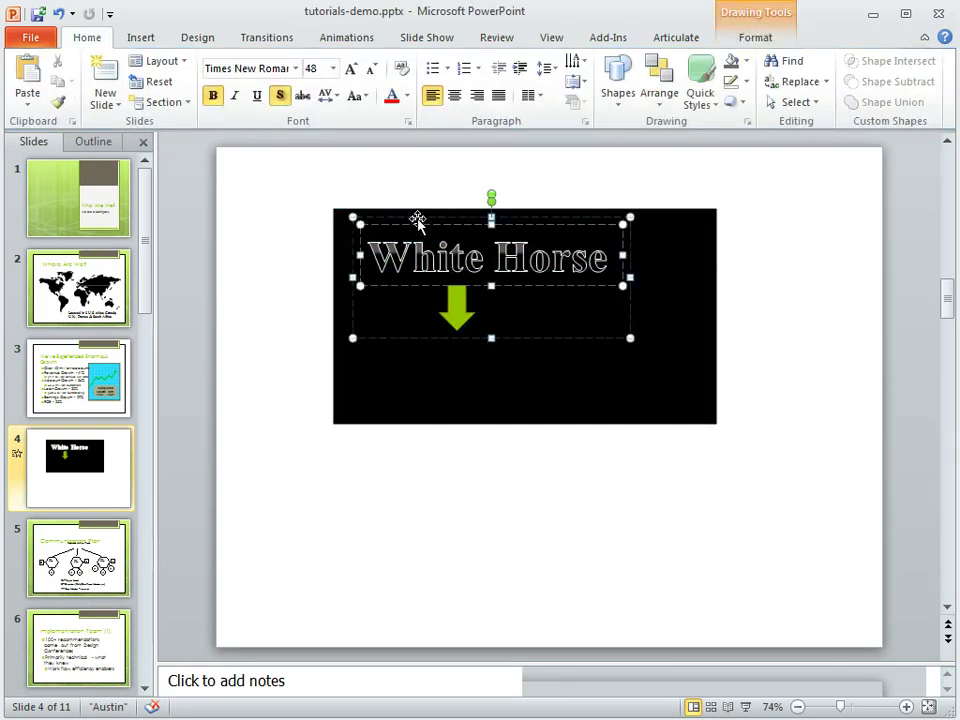
click(417, 218)
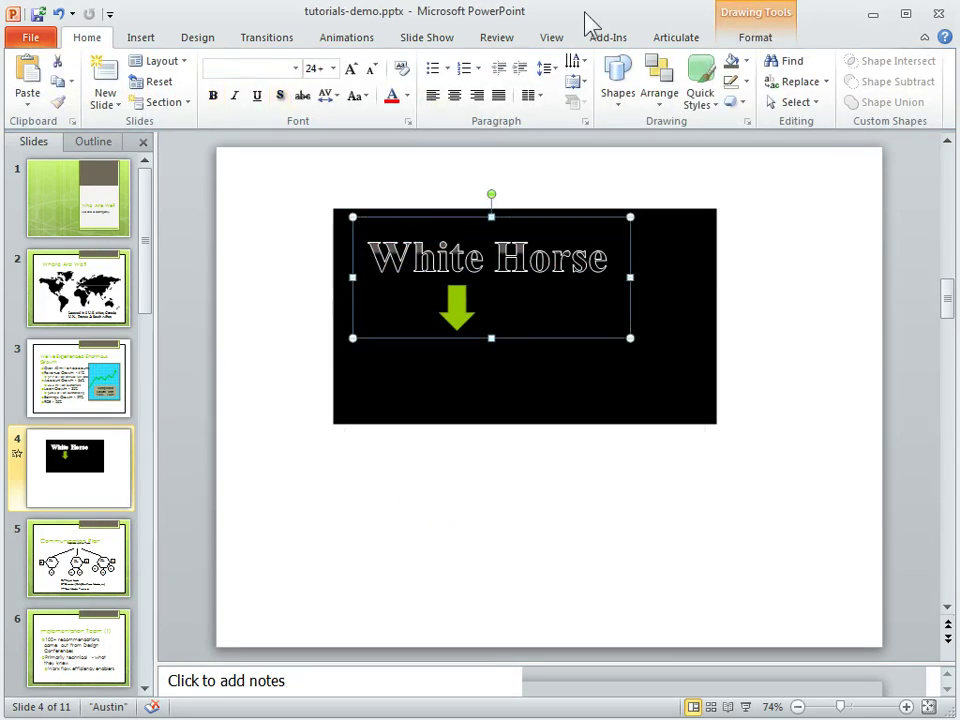
click(346, 42)
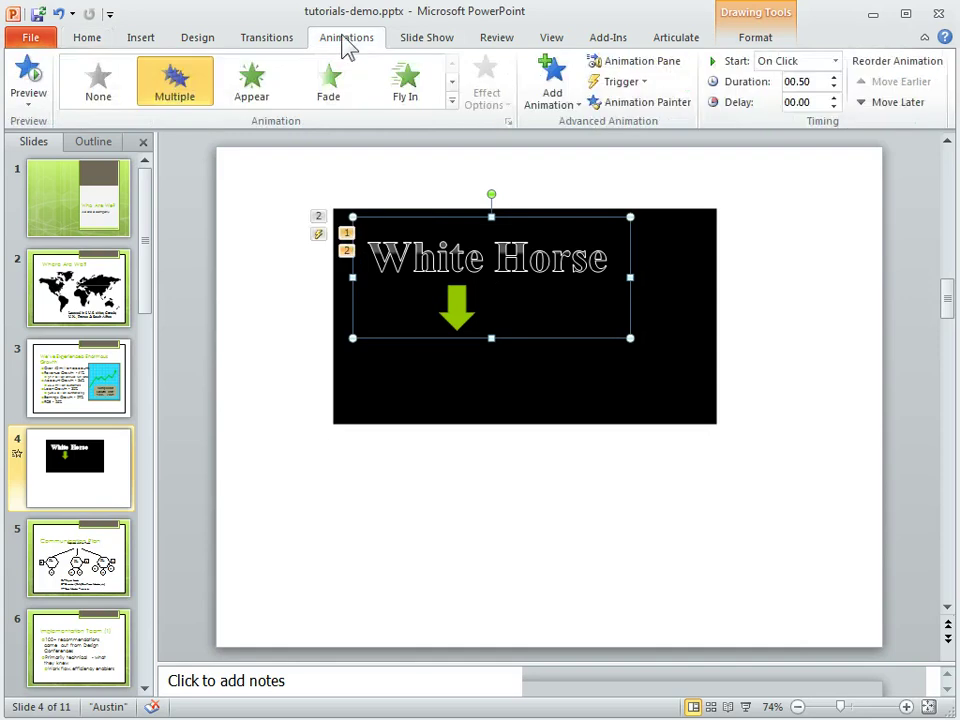
click(347, 241)
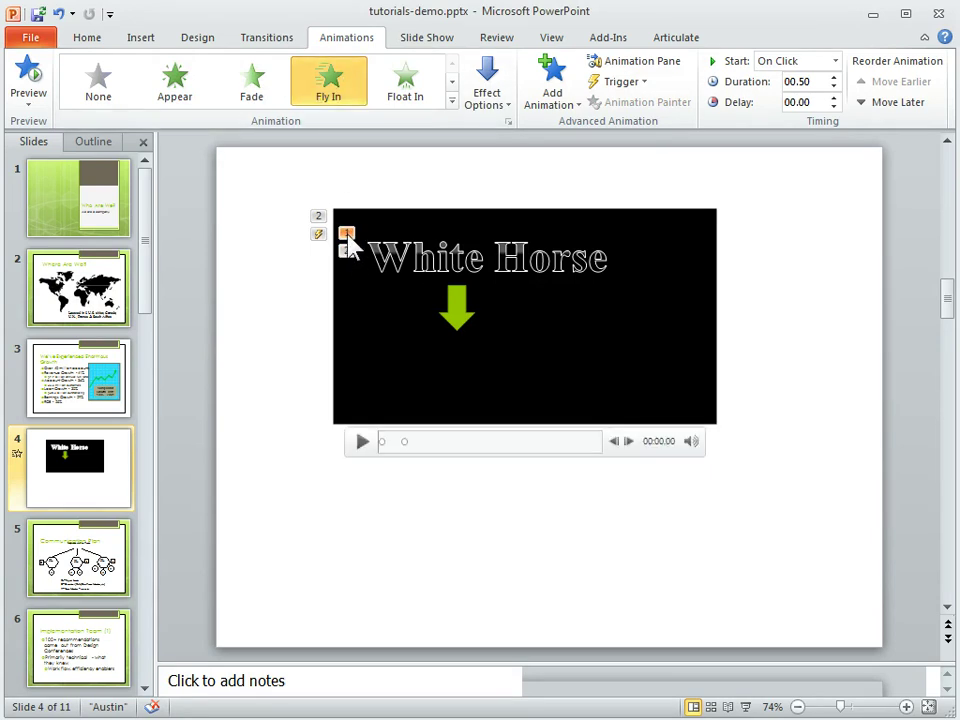
click(646, 82)
mouse_move(660, 128)
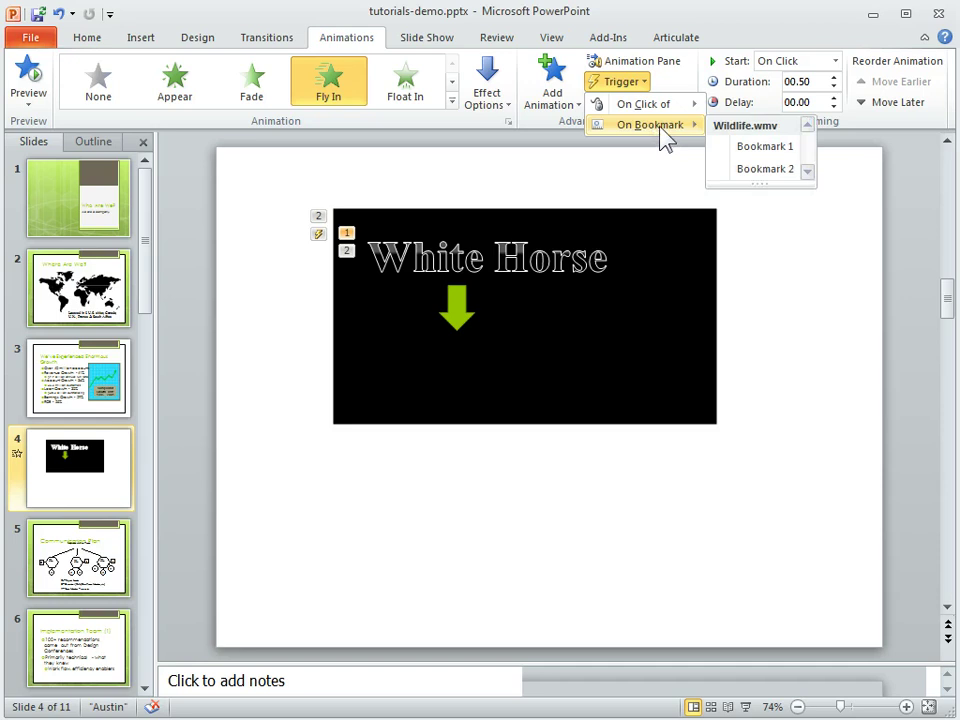
click(765, 150)
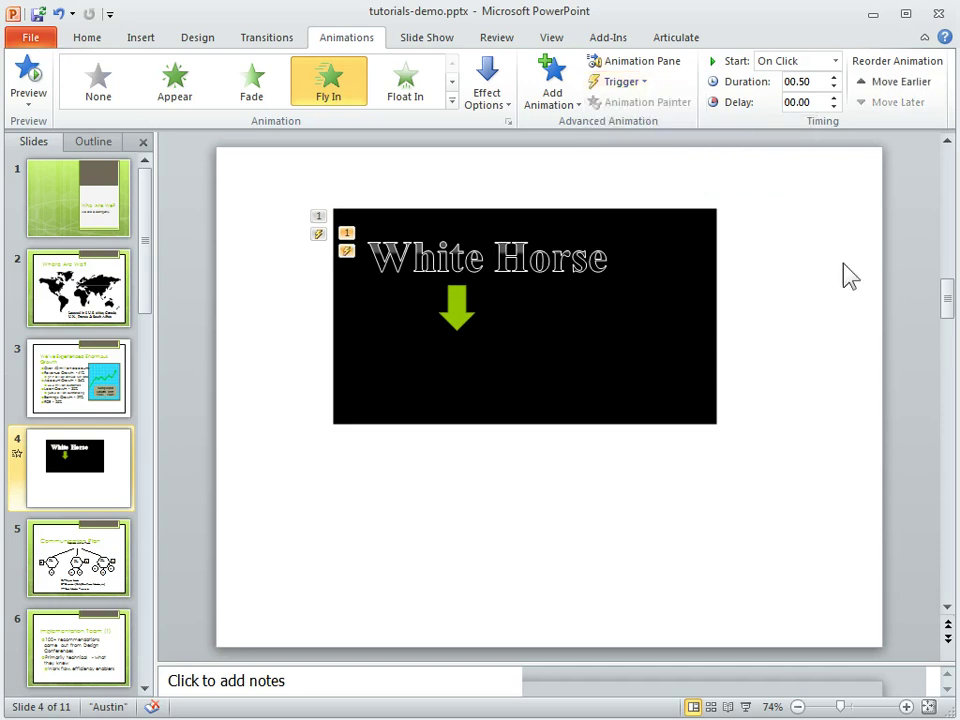
Set the White Horse group's Fly Out exit animation to trigger on Bookmark 2 of the video, then deselect the group
click(345, 238)
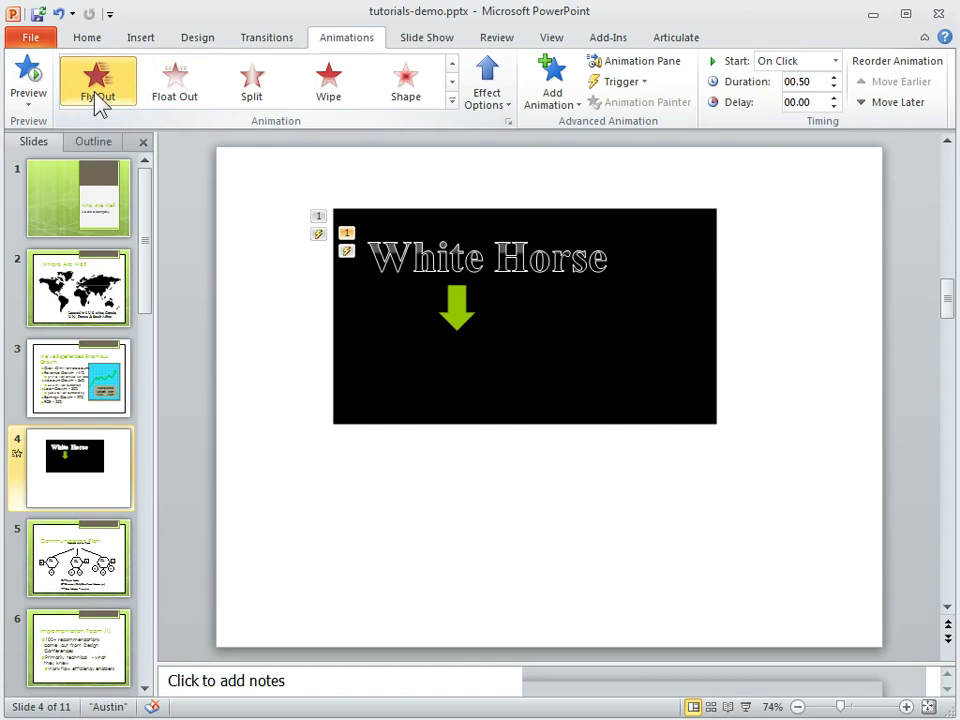
click(632, 84)
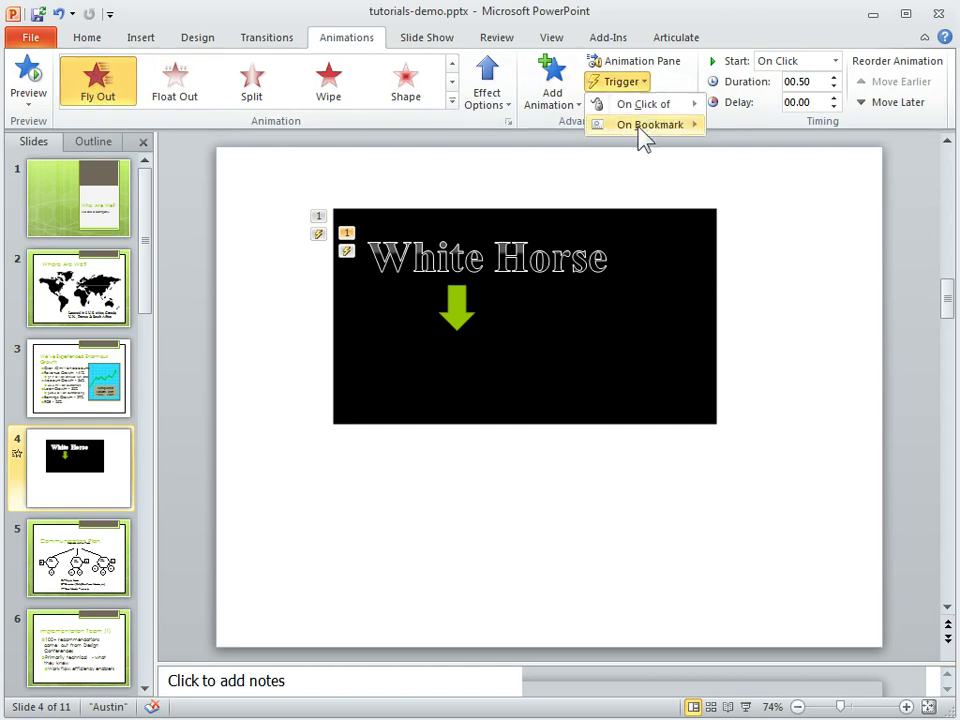
mouse_move(646, 136)
click(754, 172)
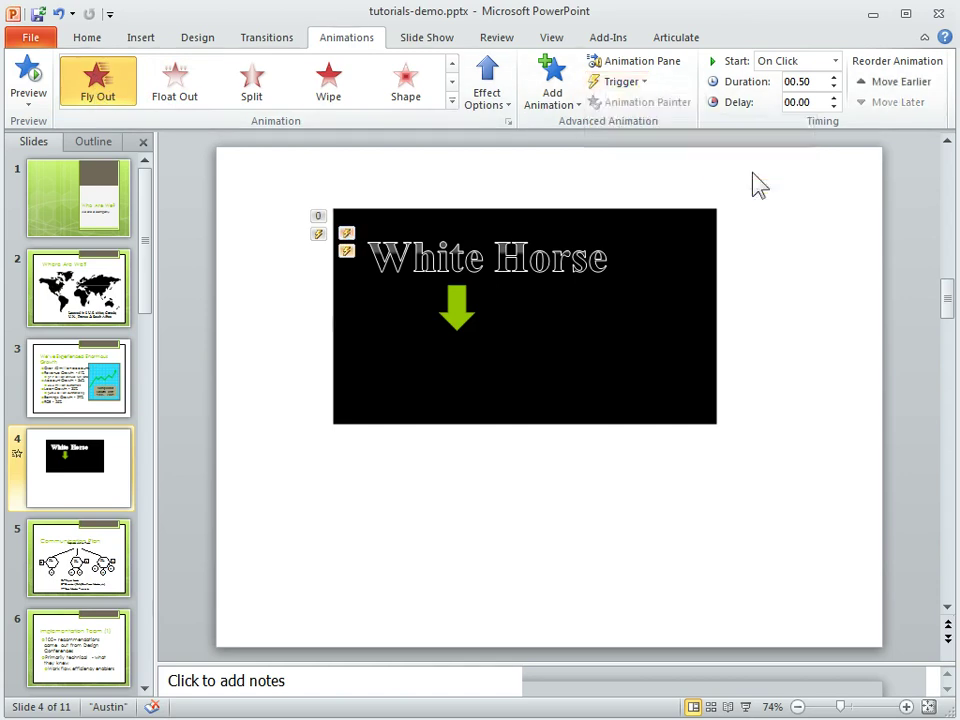
click(664, 508)
Play slide 4 in Reading View to check the bookmark-triggered animations, and return to normal editing view
mouse_move(522, 332)
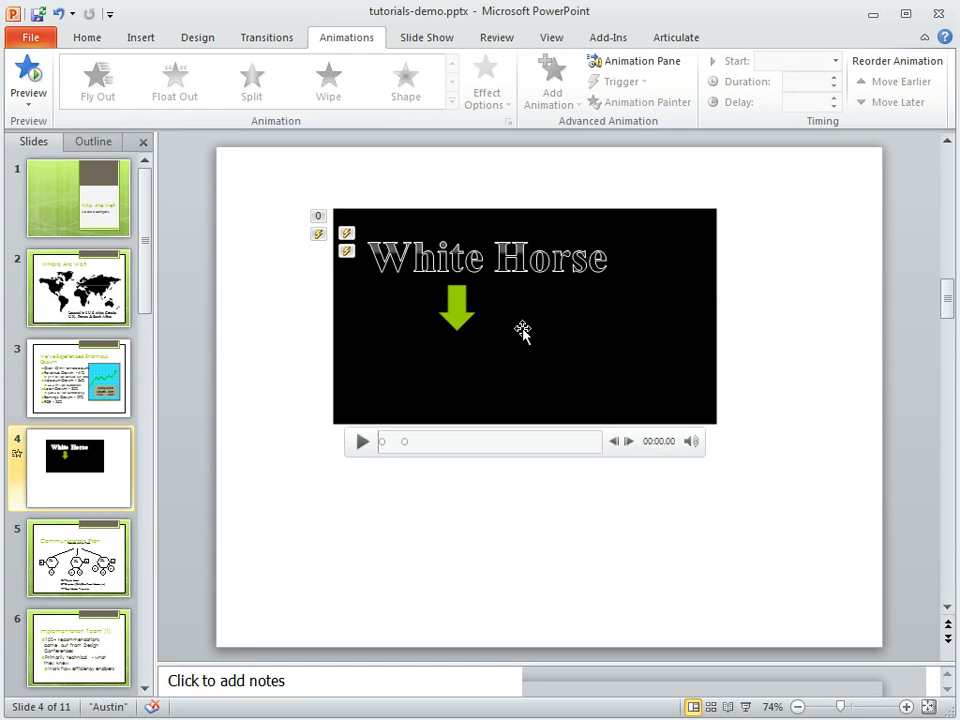
click(728, 707)
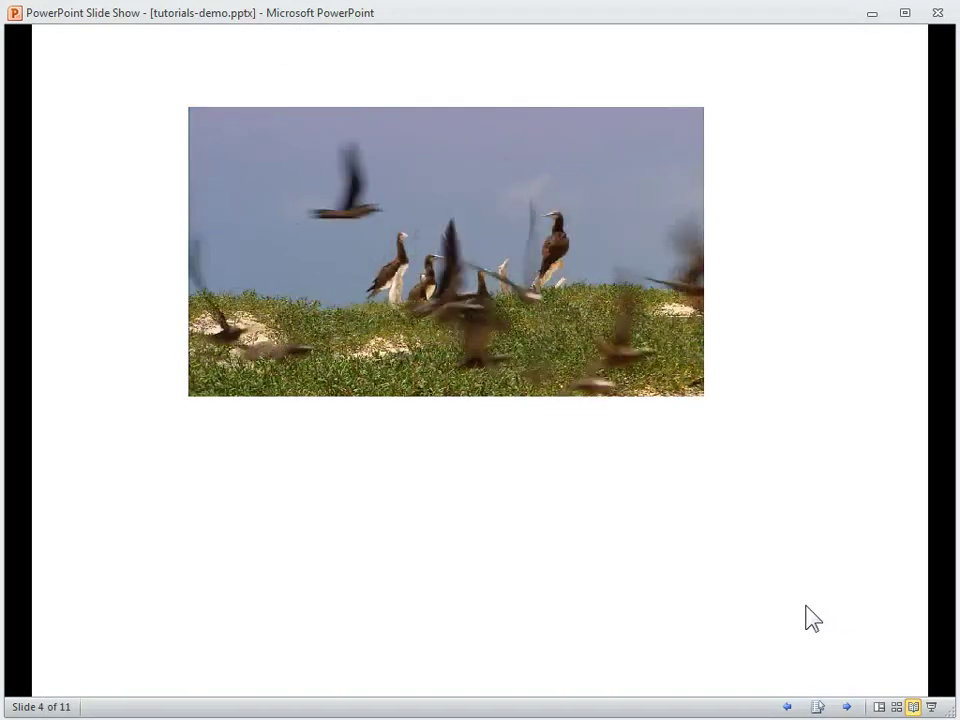
click(806, 612)
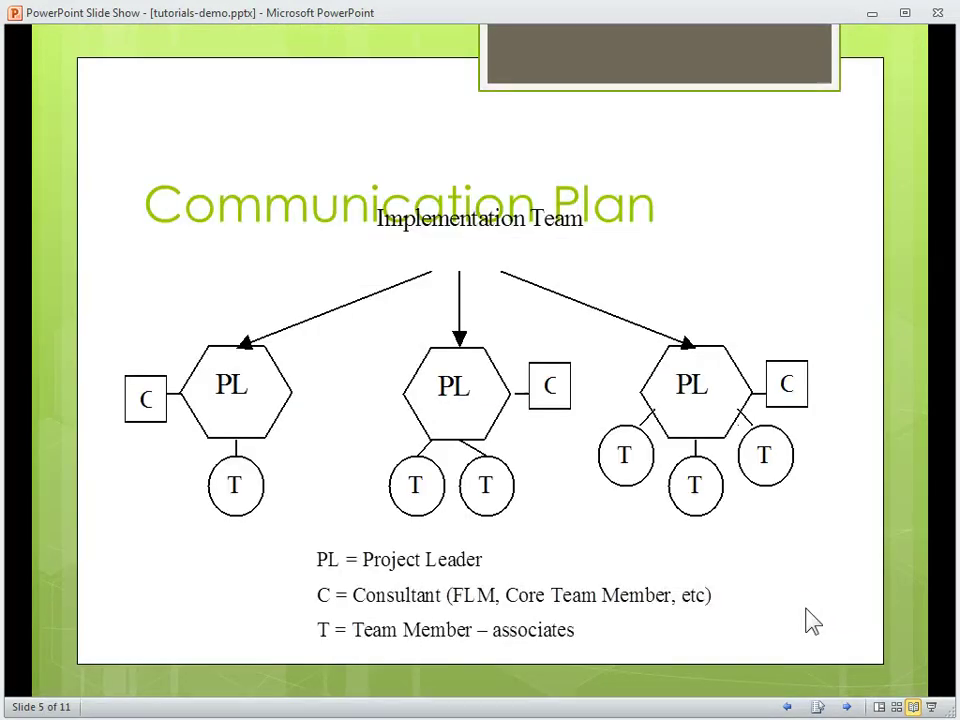
key(Escape)
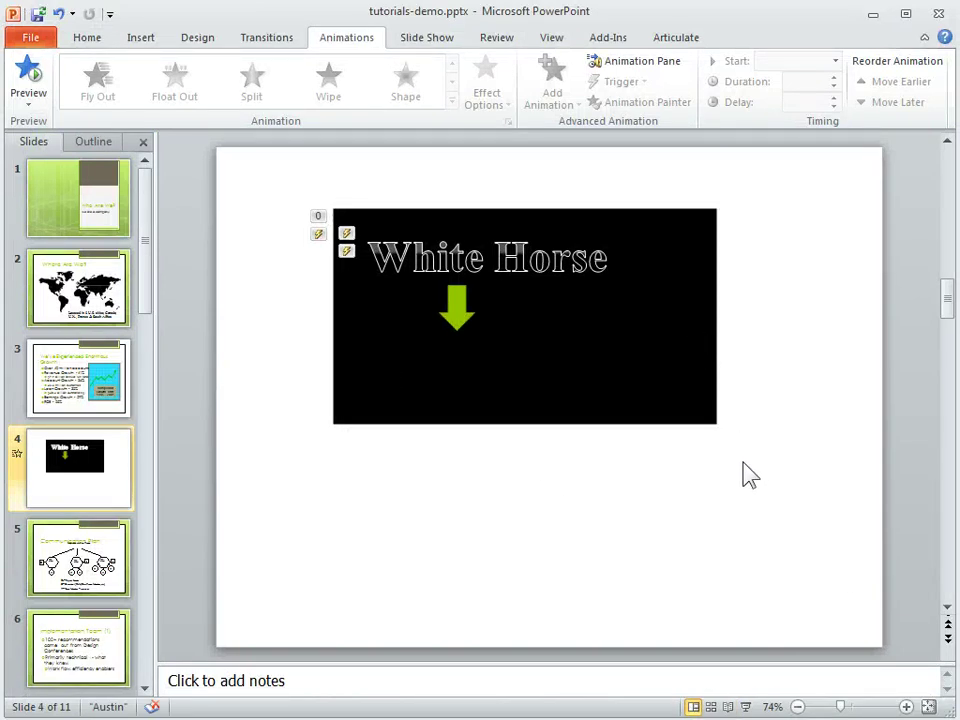
Show the Selection and Visibility list for slide 4 and select the Wildlife.wmv video from it
click(90, 40)
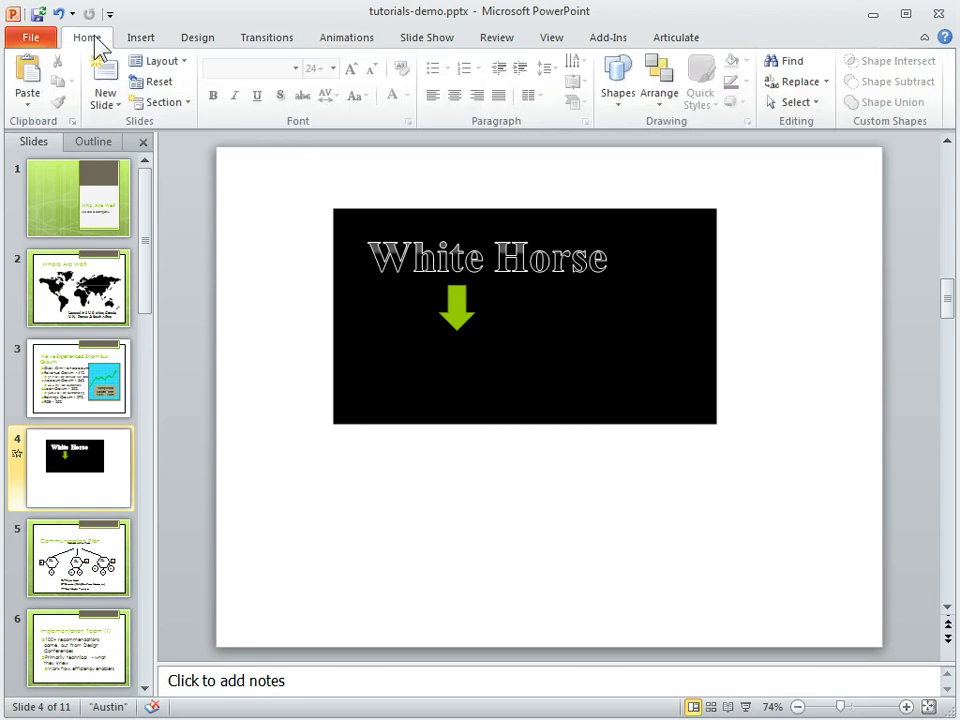
click(814, 110)
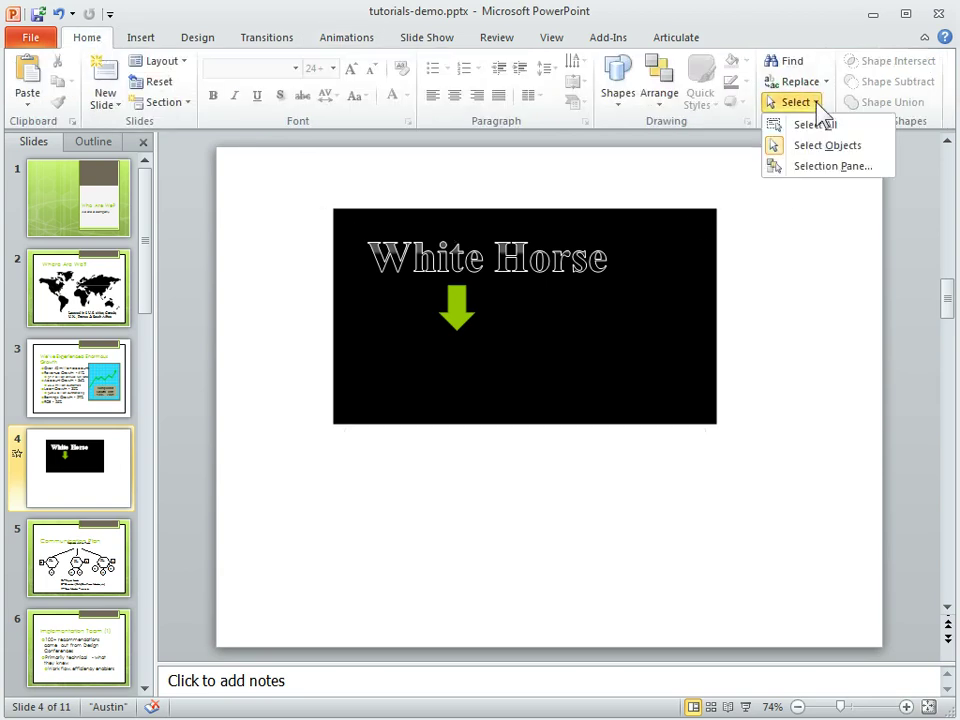
click(827, 178)
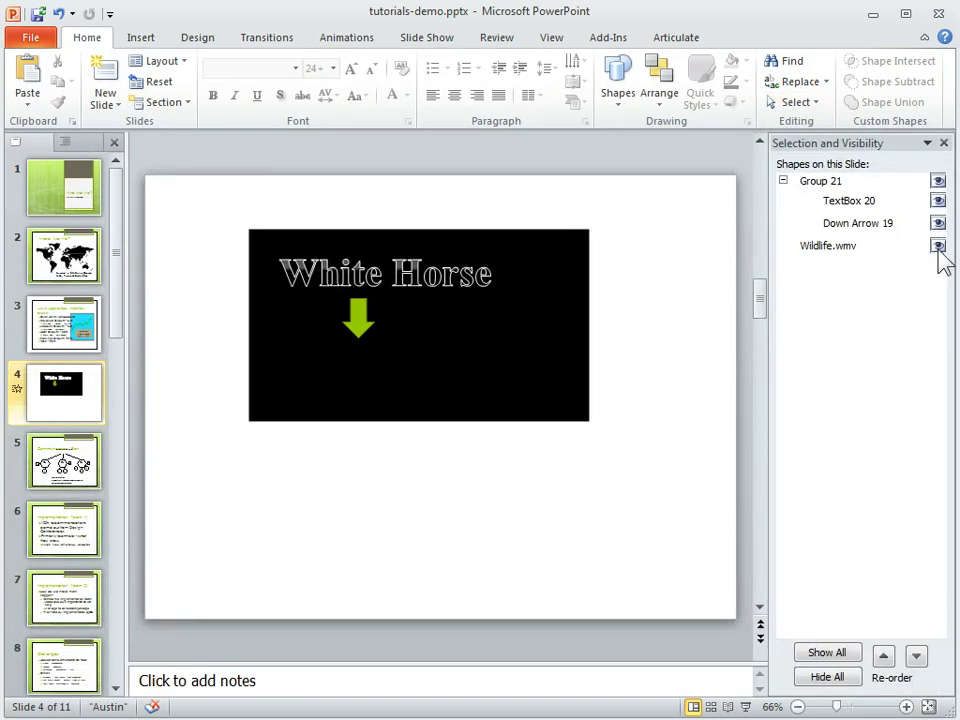
click(824, 248)
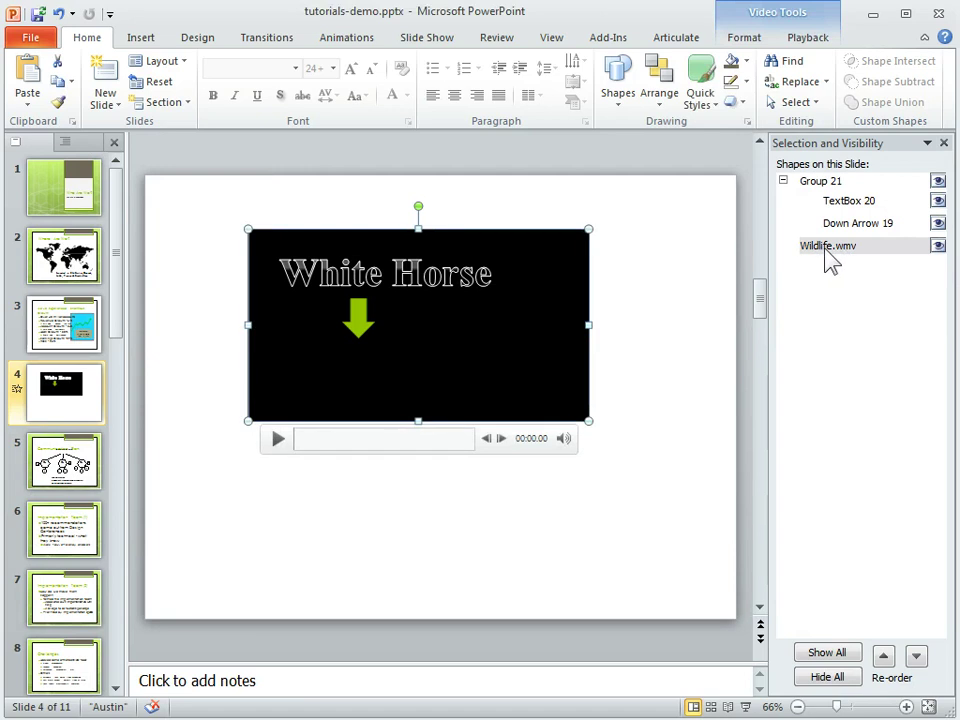